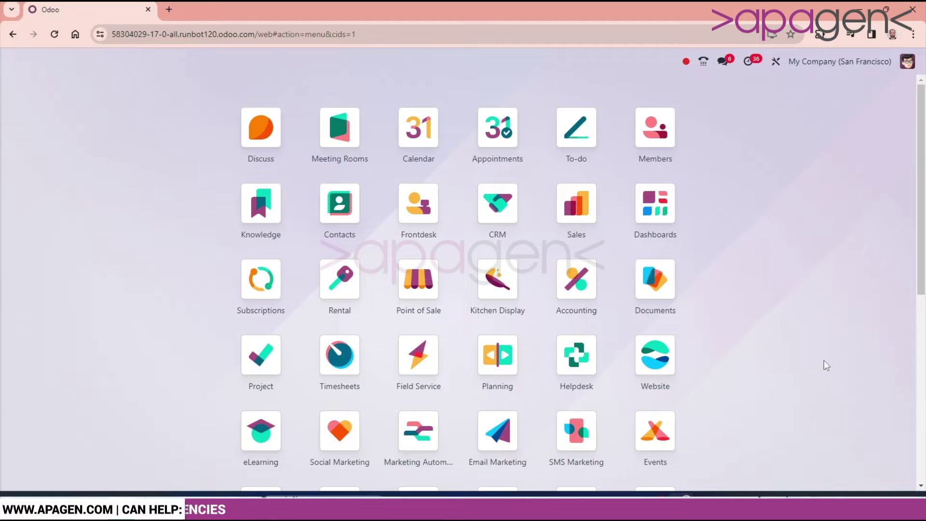
Find Settings through the 'set' search and go to Users & Companies > Companies.
{"action": "type", "text": "set"}
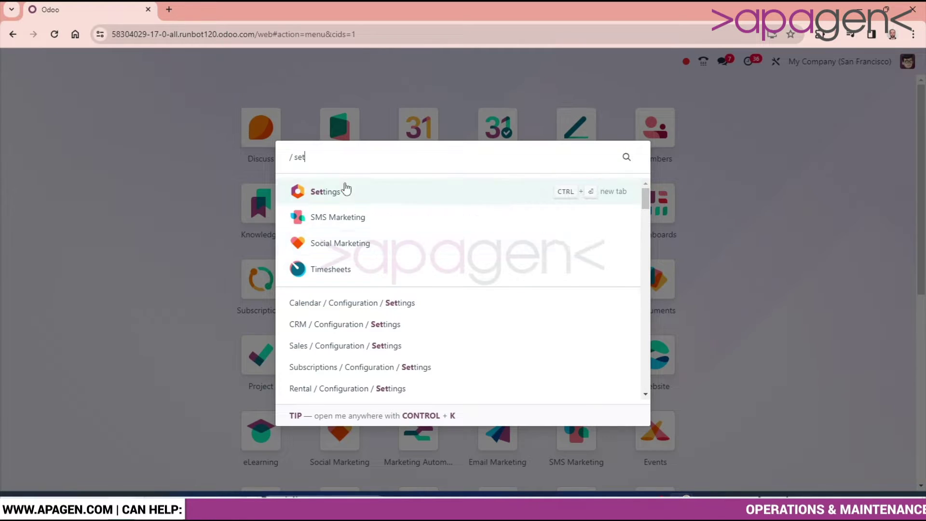
{"action": "left_click", "coordinate": [345, 190]}
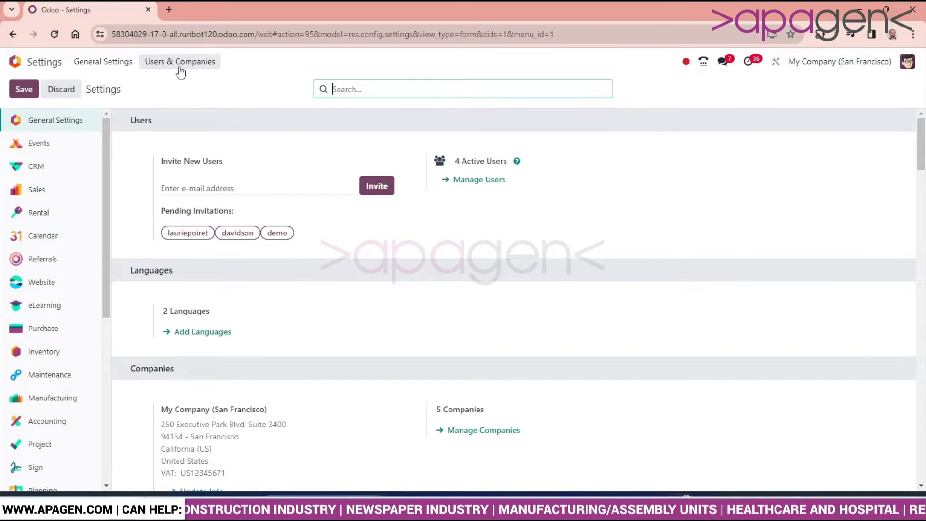
{"action": "left_click", "coordinate": [181, 72]}
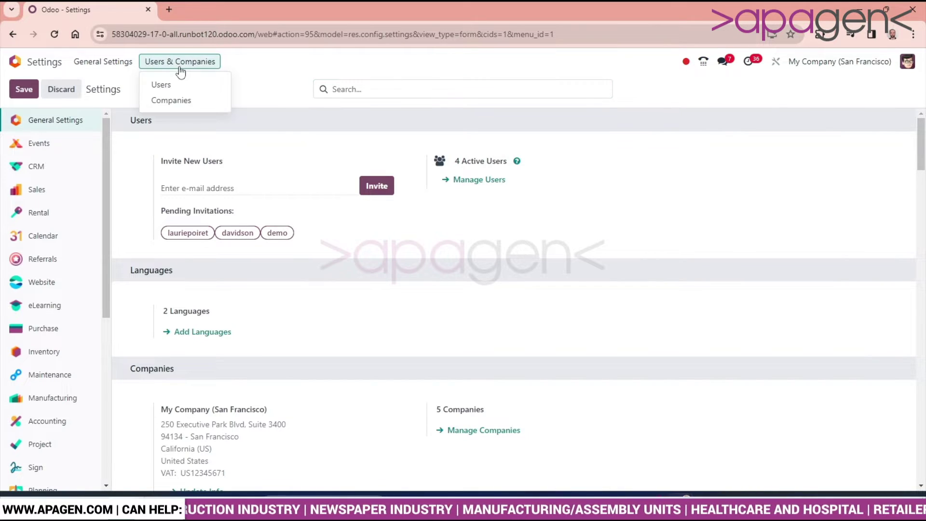
{"action": "left_click", "coordinate": [188, 102]}
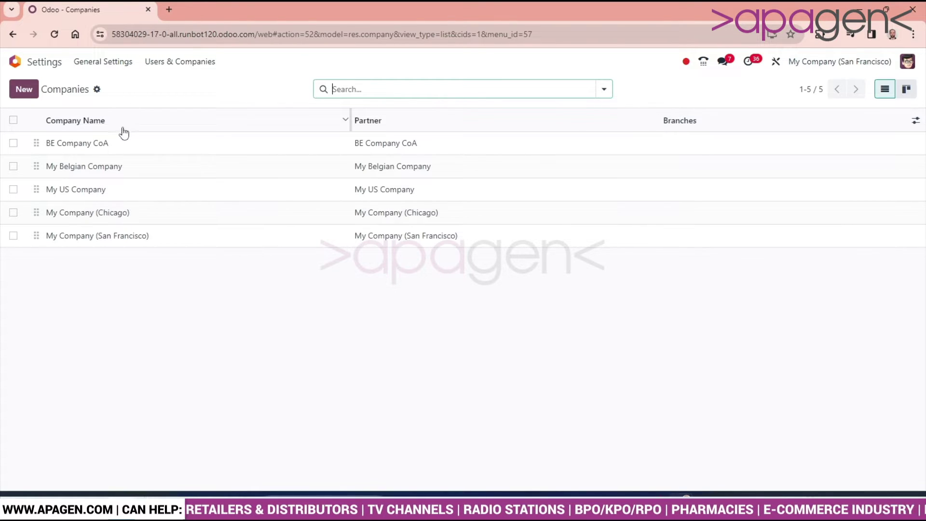
View My Company (Chicago)'s empty Branches tab, check the company switcher, then start a new branch.
{"action": "left_click", "coordinate": [141, 216]}
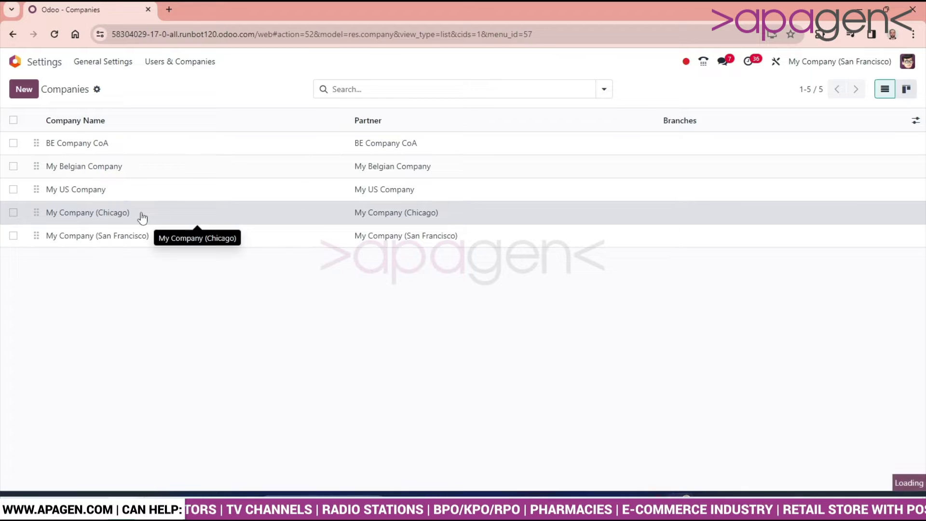
{"action": "left_click", "coordinate": [158, 190]}
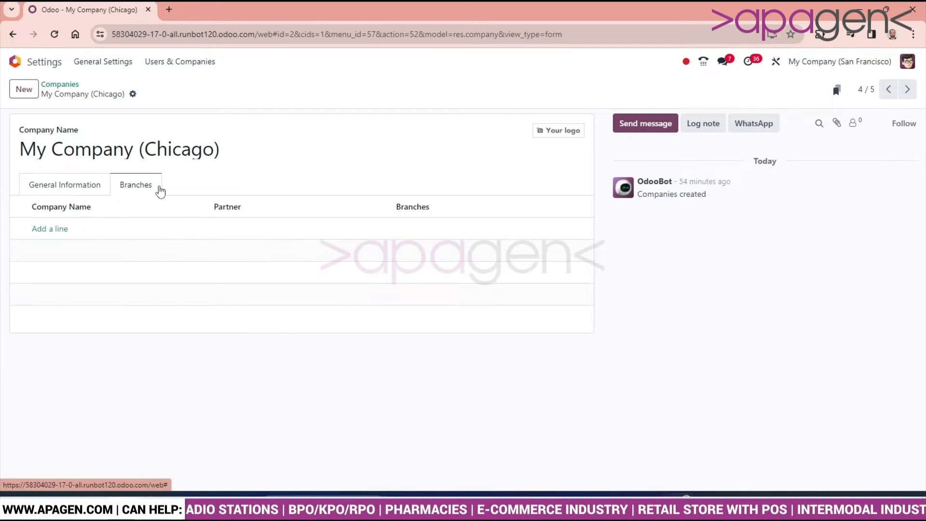
{"action": "left_click", "coordinate": [57, 85]}
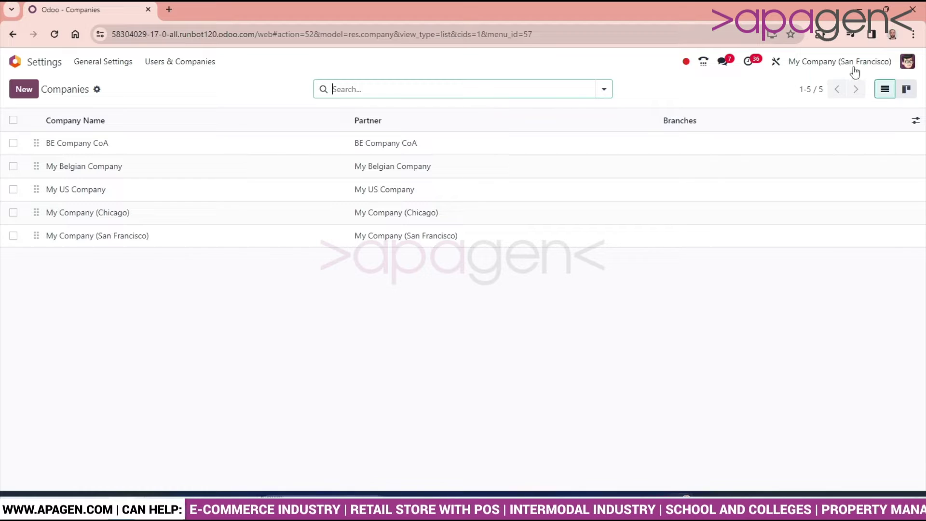
{"action": "left_click", "coordinate": [822, 64]}
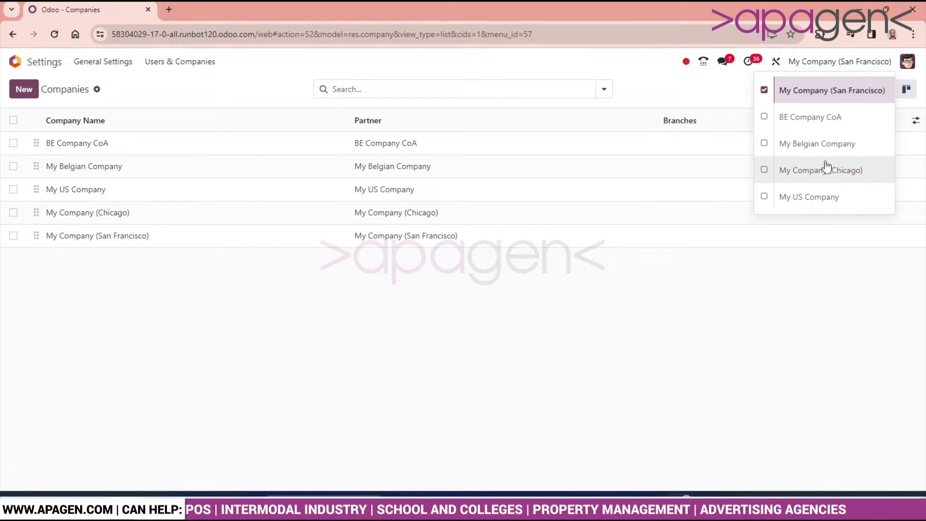
{"action": "left_click", "coordinate": [440, 310]}
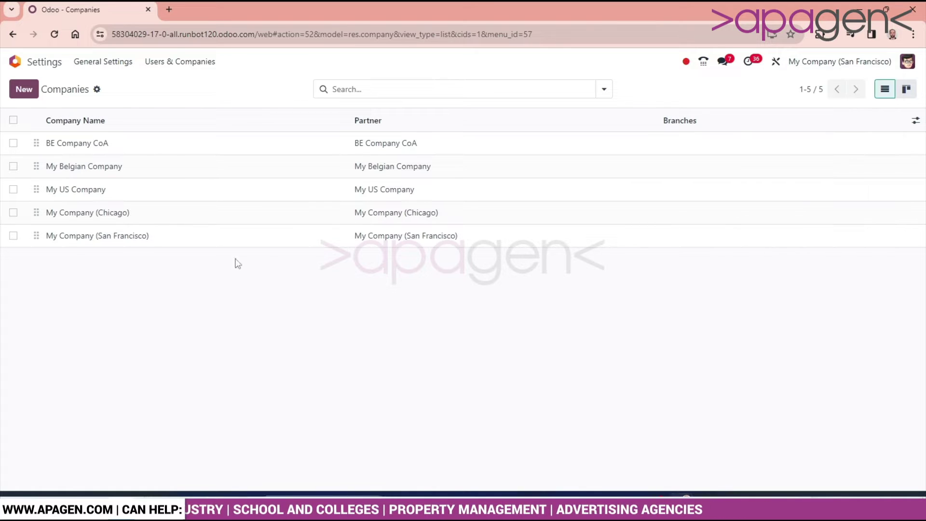
{"action": "left_click", "coordinate": [85, 222]}
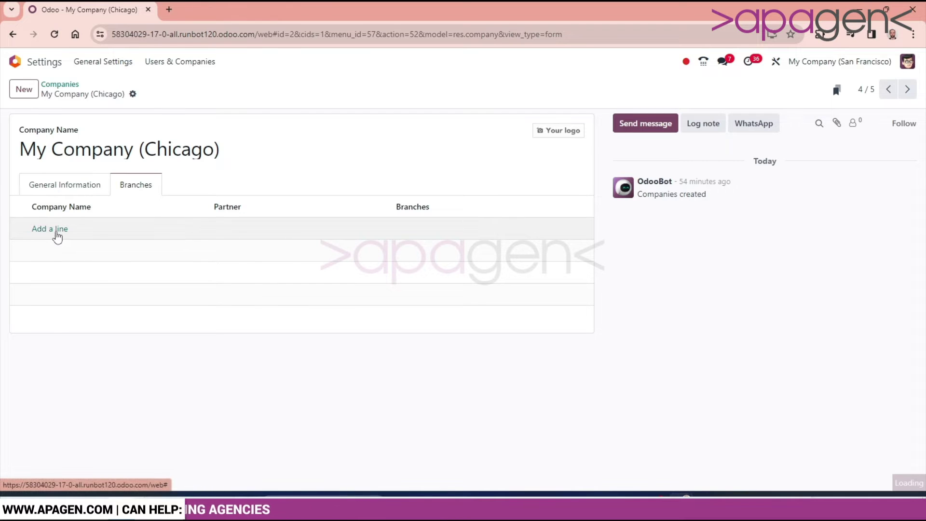
{"action": "left_click", "coordinate": [58, 236]}
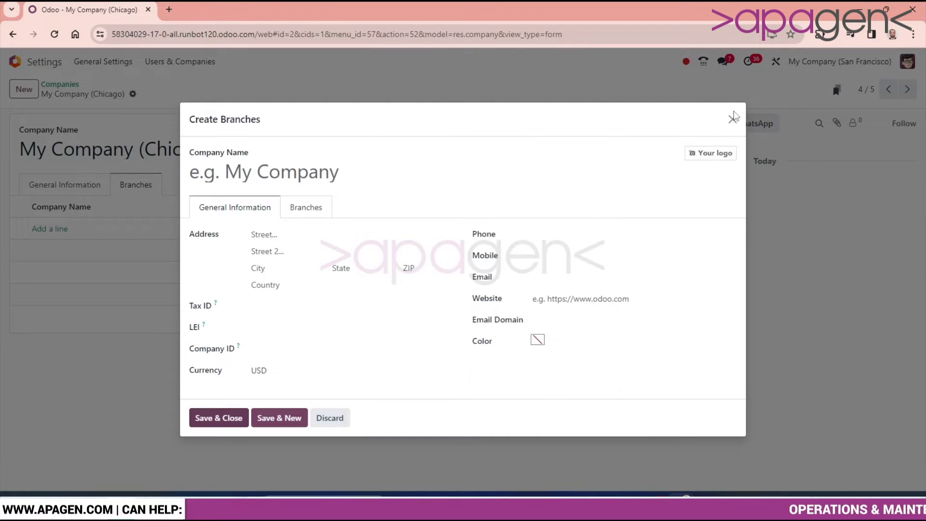
Create branch 'My Company (Chicago)1' from the copied company name plus 1, then save the company.
{"action": "left_click", "coordinate": [733, 117]}
{"action": "triple_click", "coordinate": [244, 153]}
{"action": "key", "text": "ctrl+c"}
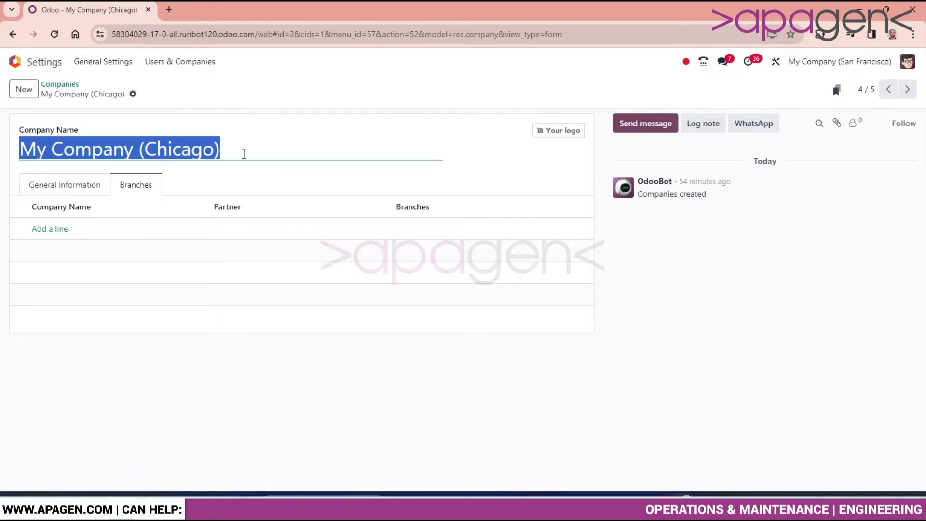
{"action": "left_click", "coordinate": [58, 229]}
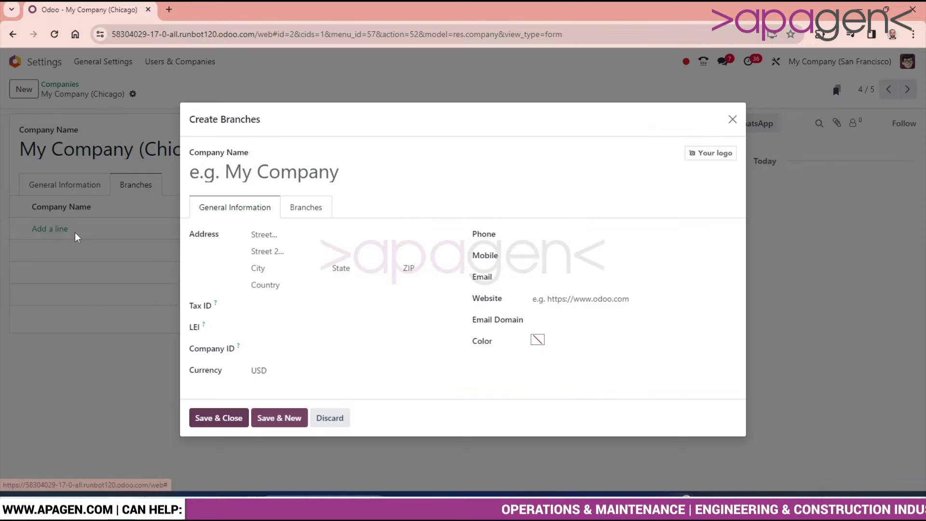
{"action": "left_click", "coordinate": [280, 175]}
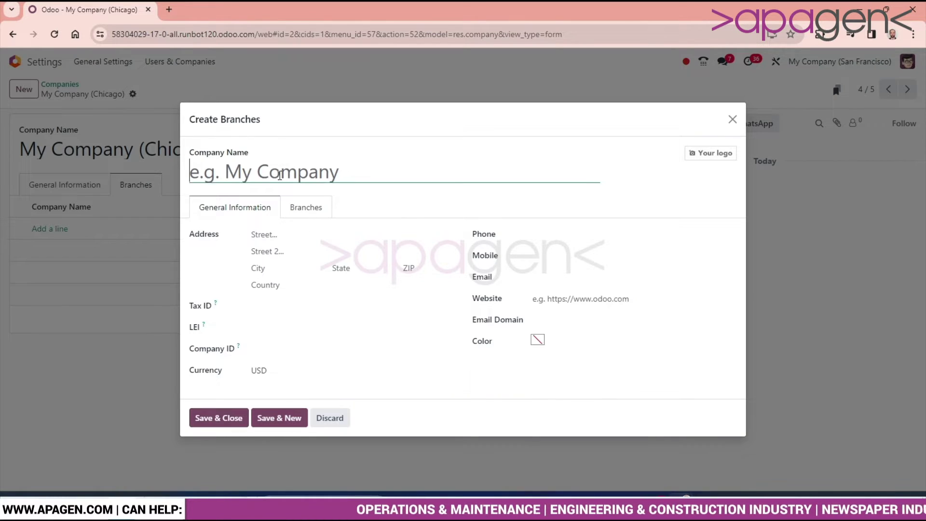
{"action": "key", "text": "ctrl+v"}
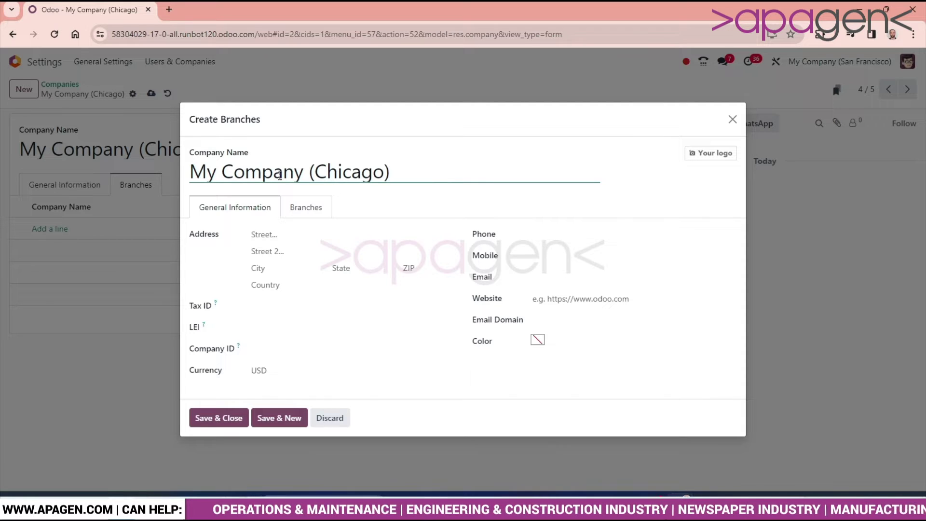
{"action": "type", "text": "1"}
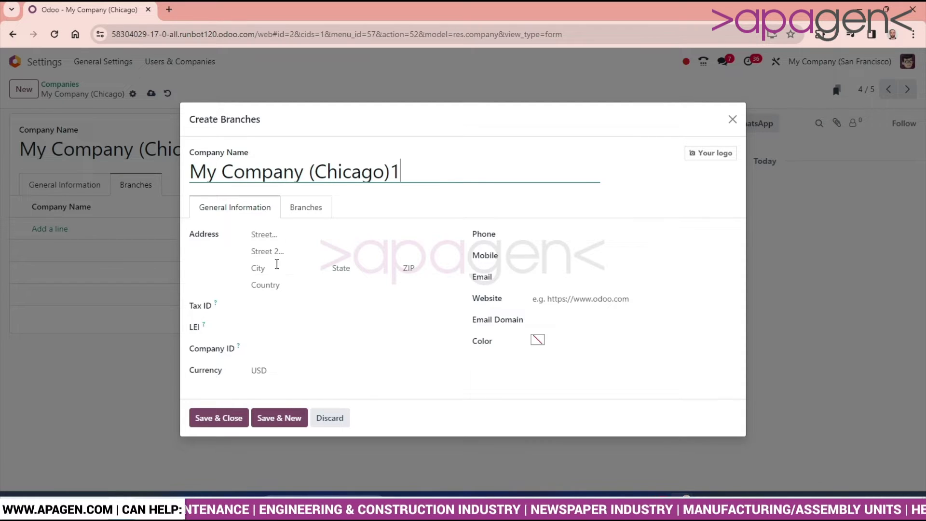
{"action": "left_click", "coordinate": [220, 419]}
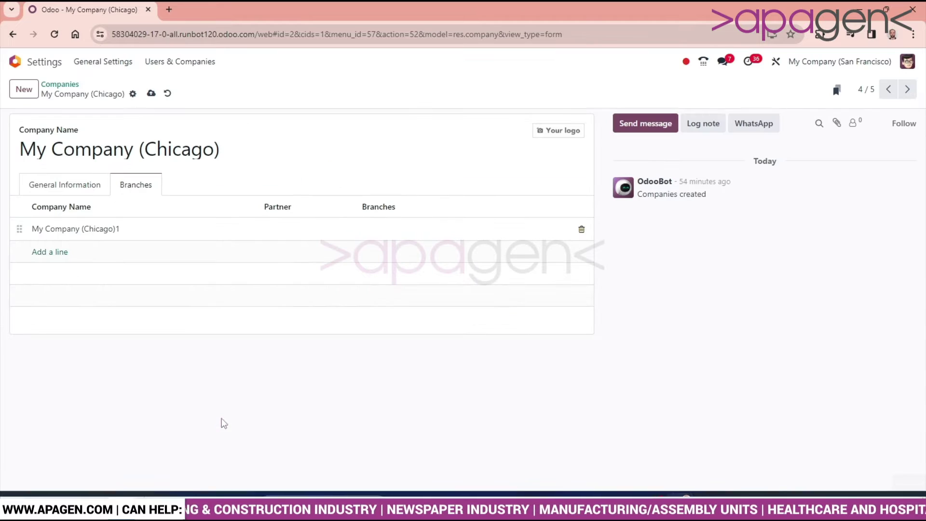
{"action": "left_click", "coordinate": [151, 94]}
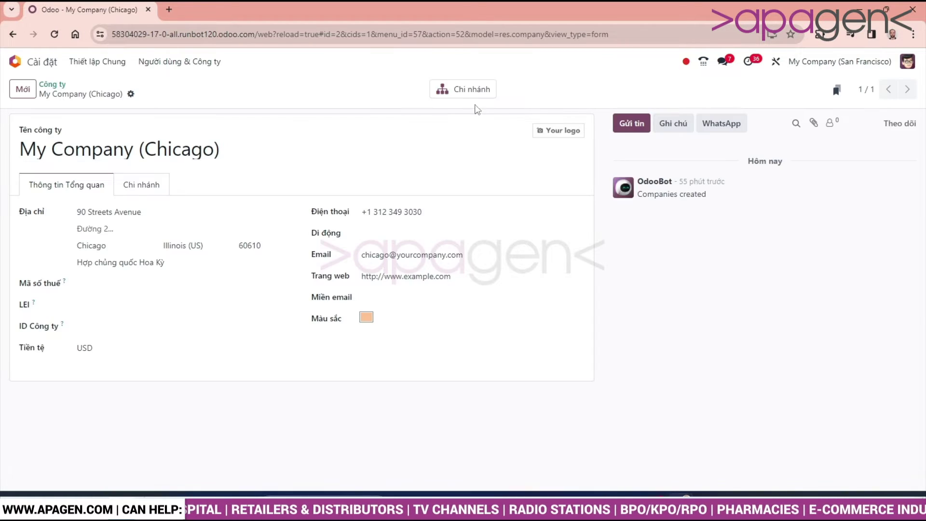
Confirm the new branch appears in the Branches list and the company switcher.
{"action": "left_click", "coordinate": [475, 96]}
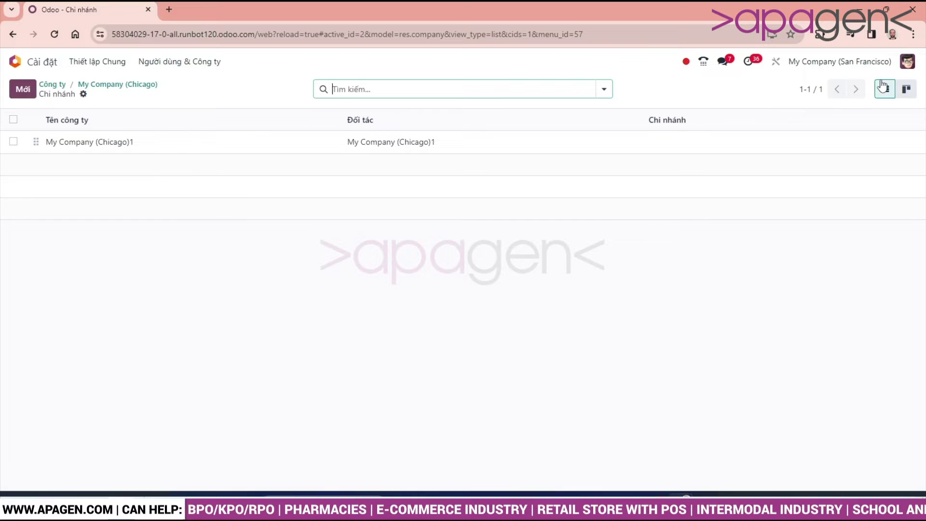
{"action": "left_click", "coordinate": [875, 63]}
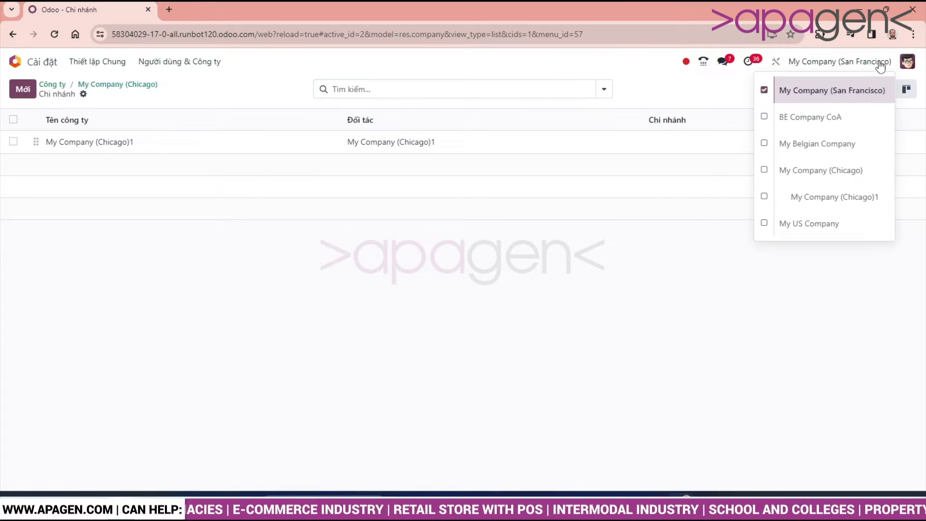
{"action": "left_click", "coordinate": [666, 253]}
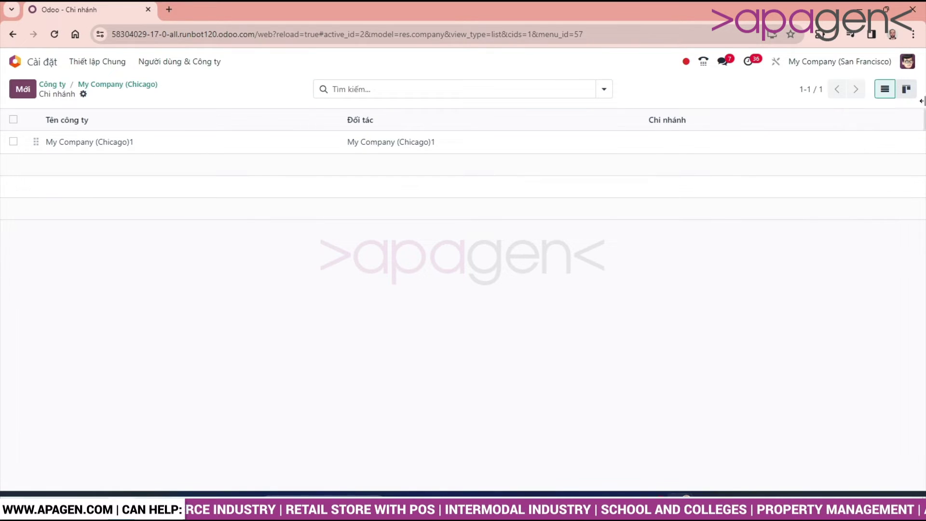
{"action": "left_click", "coordinate": [908, 62]}
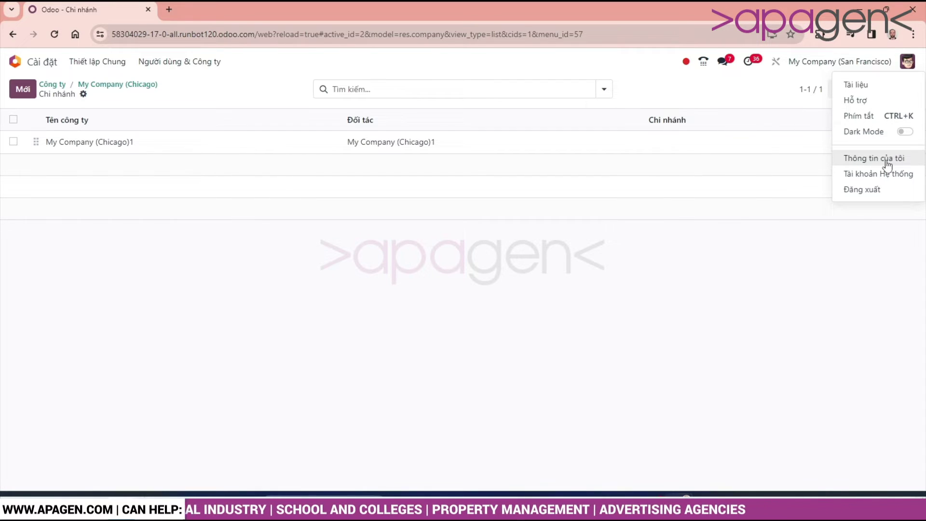
{"action": "left_click", "coordinate": [888, 117]}
{"action": "left_click", "coordinate": [848, 288]}
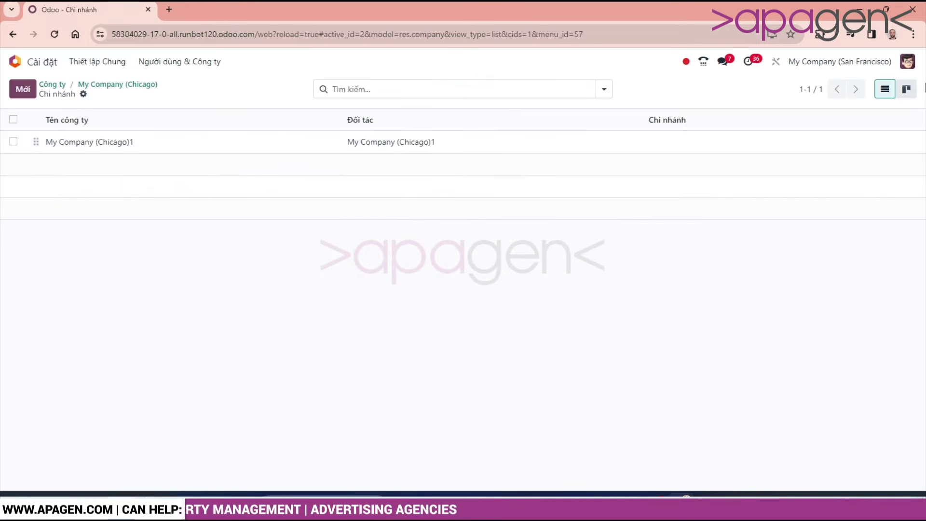
Set the admin profile's language to English (US) and save it.
{"action": "left_click", "coordinate": [910, 67]}
{"action": "left_click", "coordinate": [896, 160]}
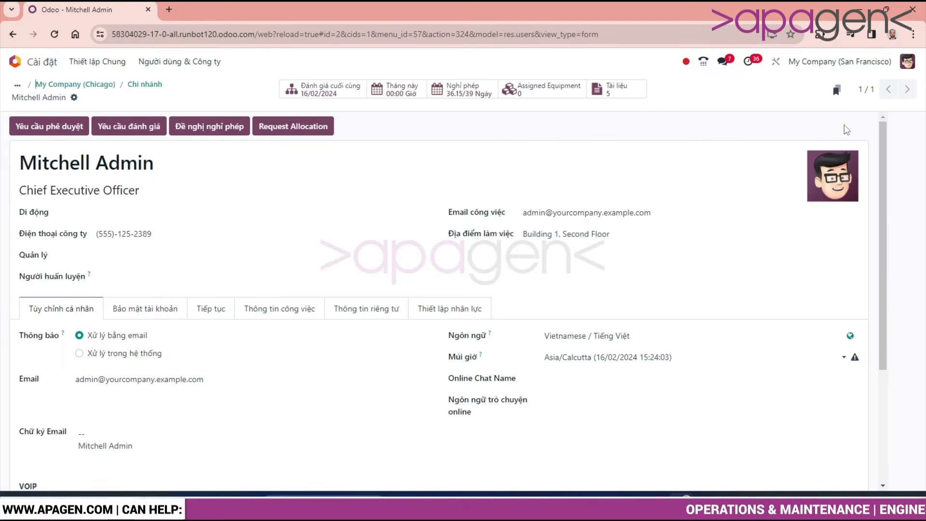
{"action": "left_click", "coordinate": [720, 337]}
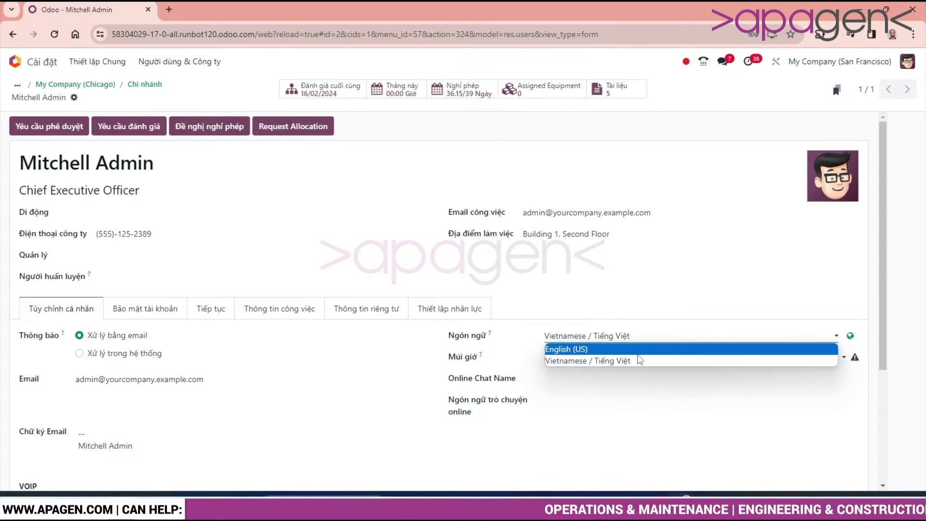
{"action": "left_click", "coordinate": [697, 346]}
{"action": "left_click", "coordinate": [176, 96]}
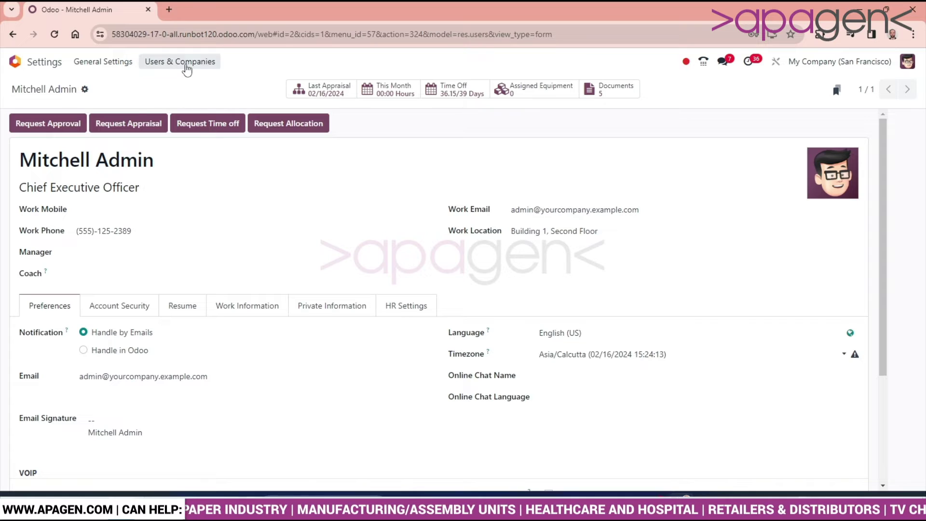
Return to the Companies list, glance at My US Company, then open My Company (Chicago).
{"action": "left_click", "coordinate": [186, 66]}
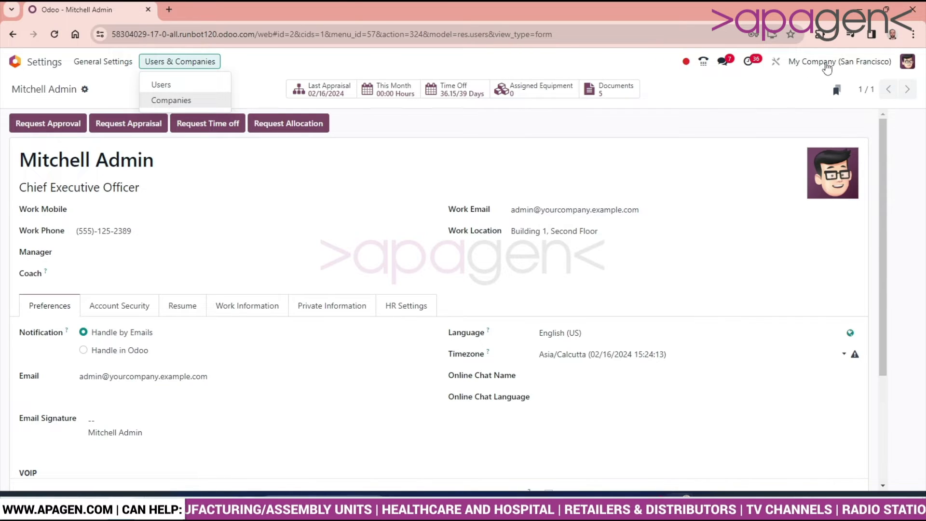
{"action": "left_click", "coordinate": [827, 62]}
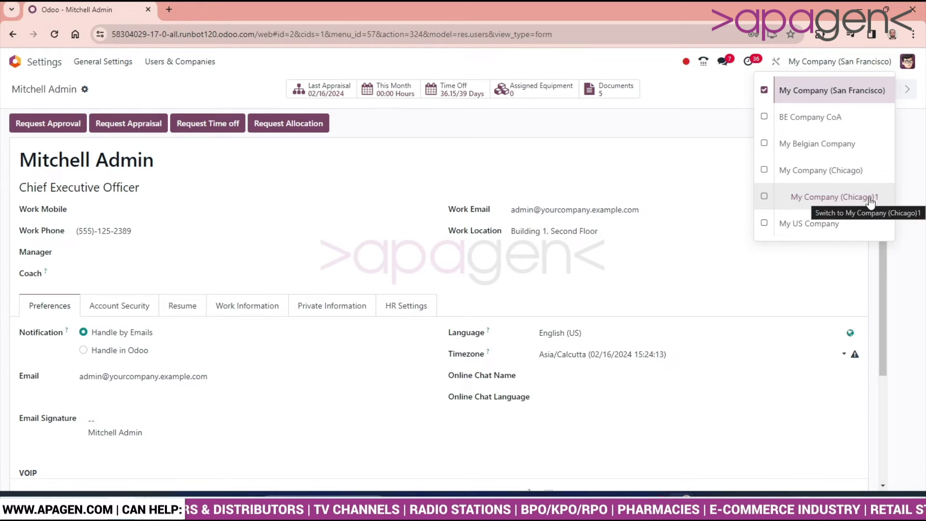
{"action": "left_click", "coordinate": [160, 66]}
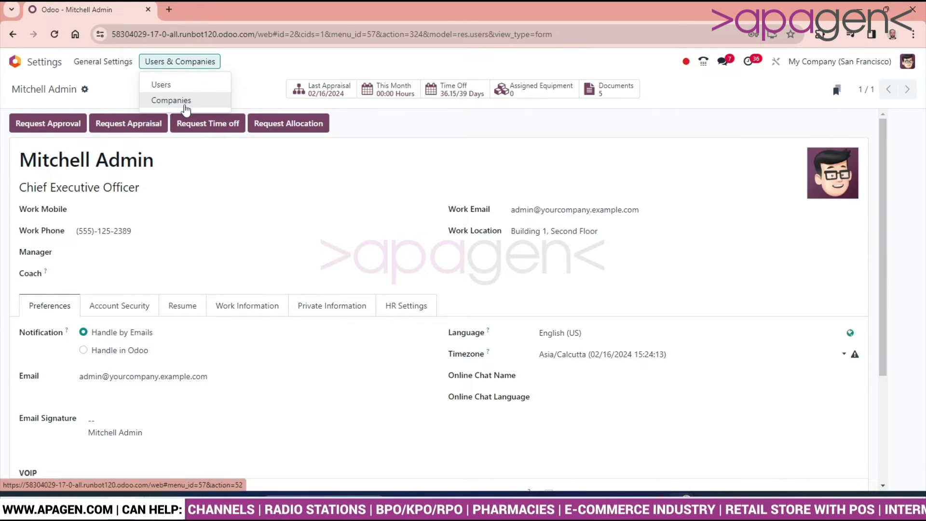
{"action": "left_click", "coordinate": [184, 104]}
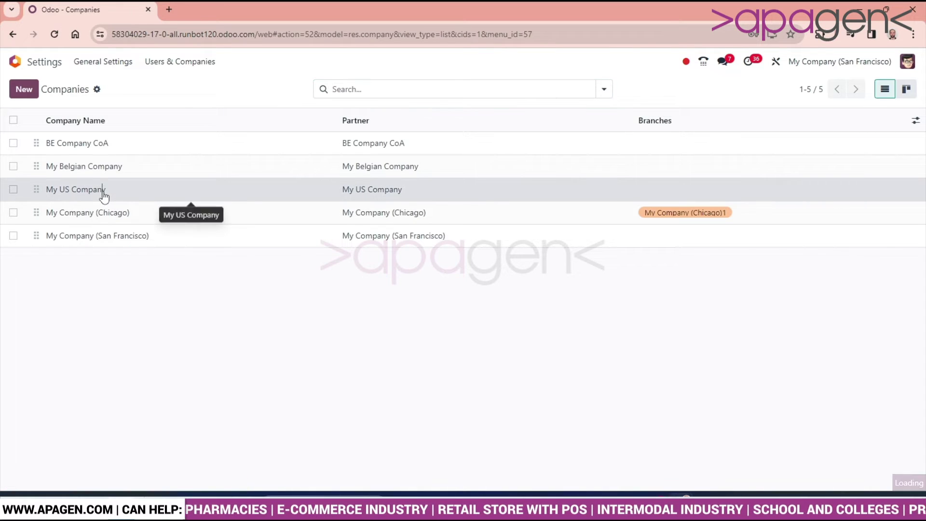
{"action": "left_click", "coordinate": [105, 193]}
{"action": "left_click", "coordinate": [57, 85]}
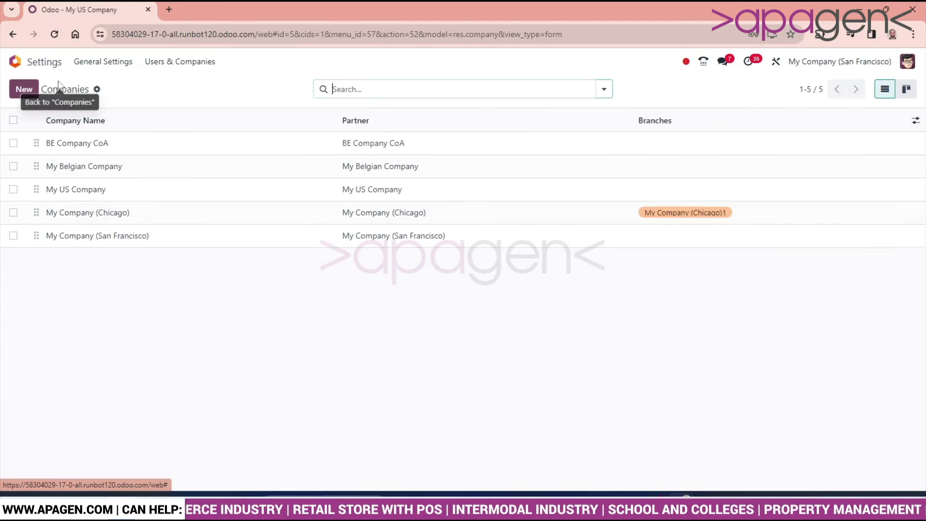
{"action": "left_click", "coordinate": [105, 218]}
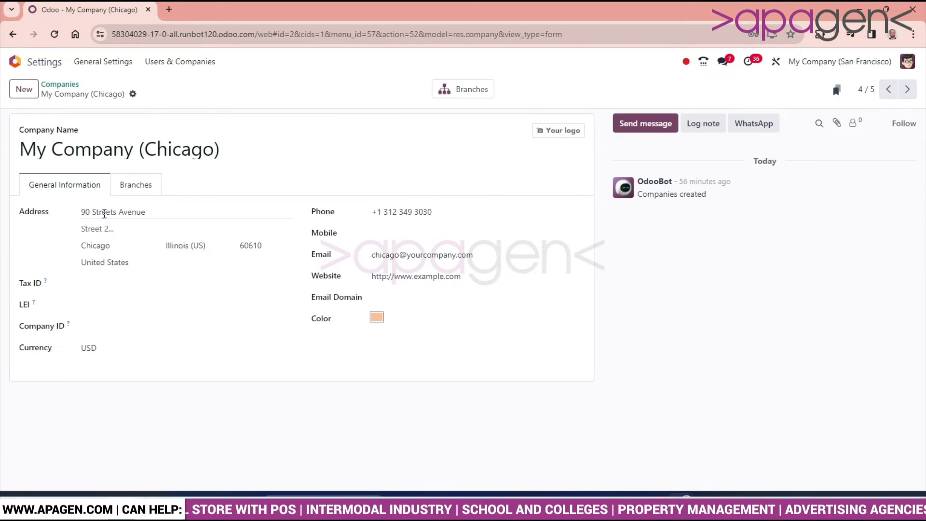
Create branch 'My Company (Chicago)2' from the copied company name plus 2, then save the company.
{"action": "triple_click", "coordinate": [275, 148]}
{"action": "key", "text": "ctrl+c"}
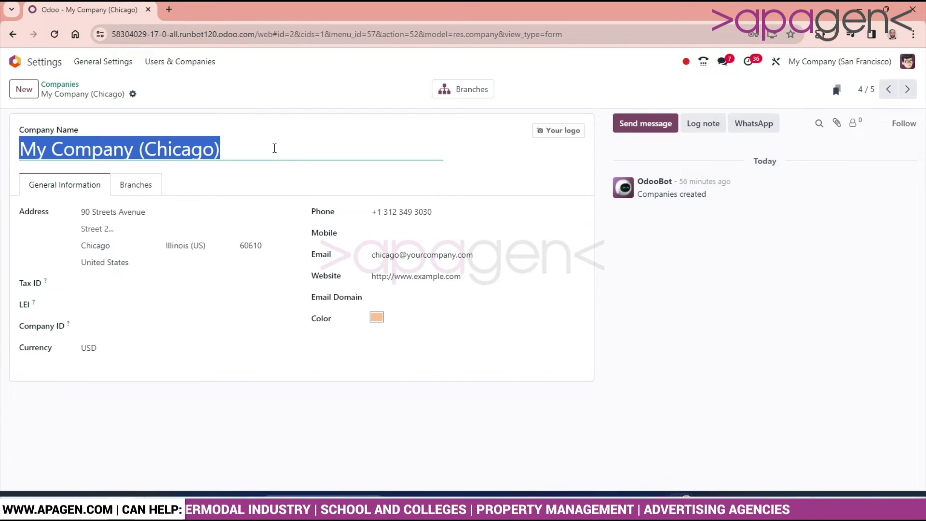
{"action": "left_click", "coordinate": [143, 189]}
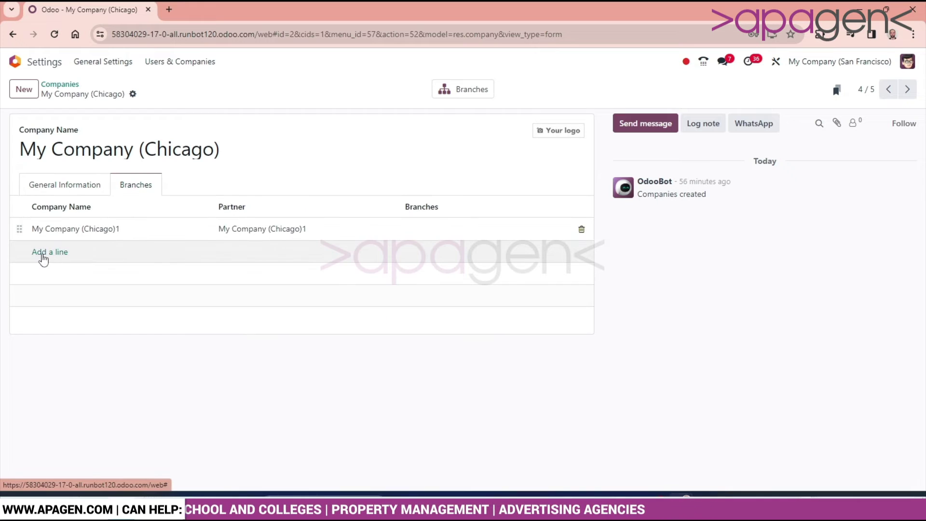
{"action": "left_click", "coordinate": [64, 256]}
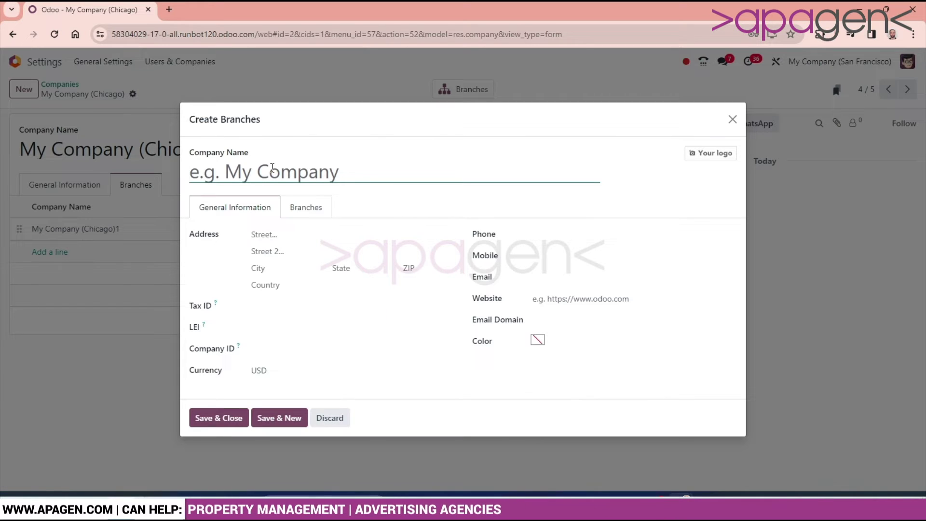
{"action": "key", "text": "ctrl+v"}
{"action": "type", "text": "2"}
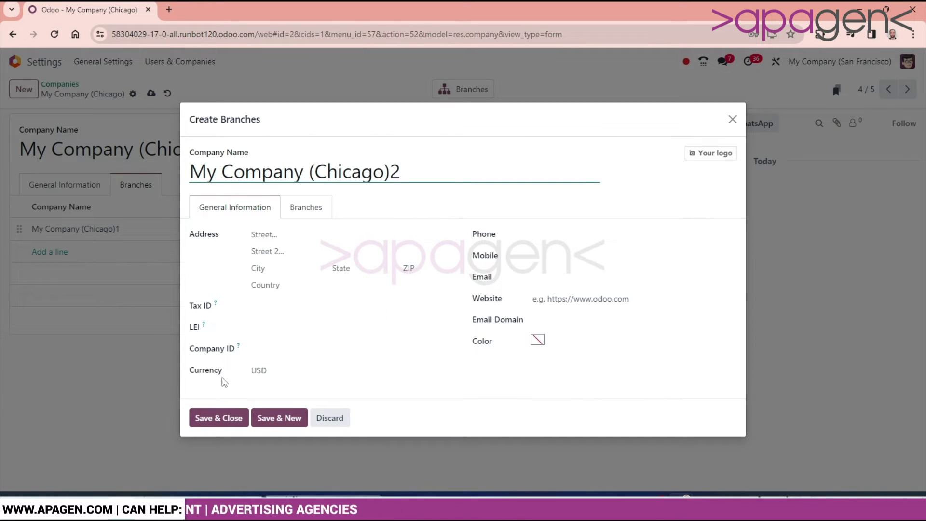
{"action": "left_click", "coordinate": [254, 327]}
{"action": "left_click", "coordinate": [220, 418]}
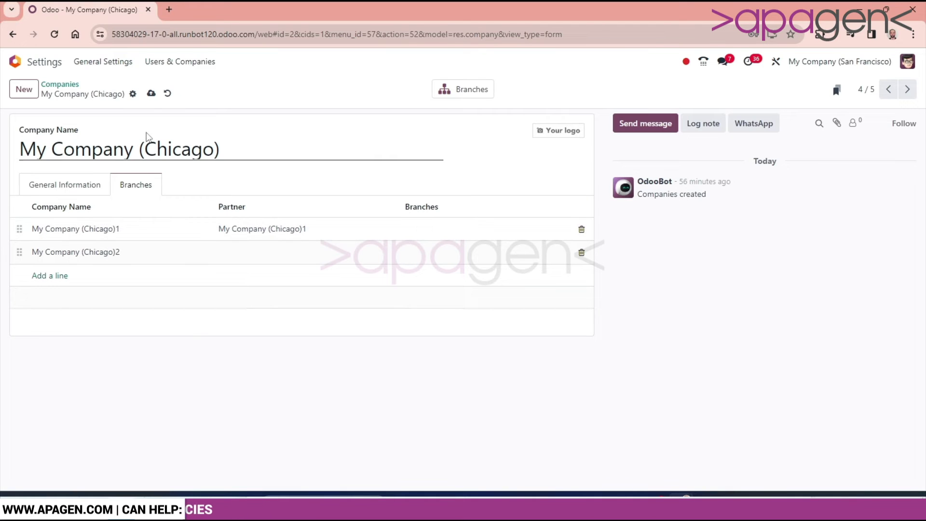
{"action": "left_click", "coordinate": [153, 96]}
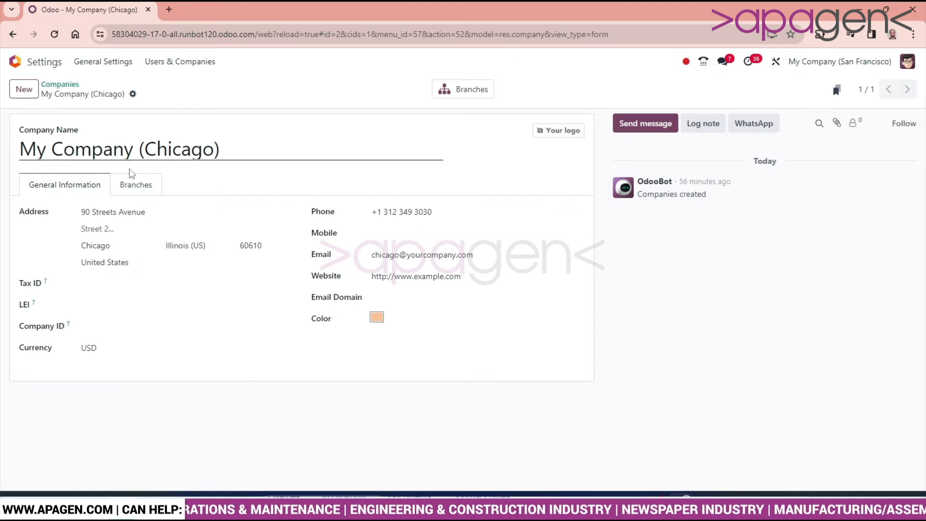
Review the Chicago company's branches and the company switcher, then open My Company (Chicago)1.
{"action": "left_click", "coordinate": [137, 187]}
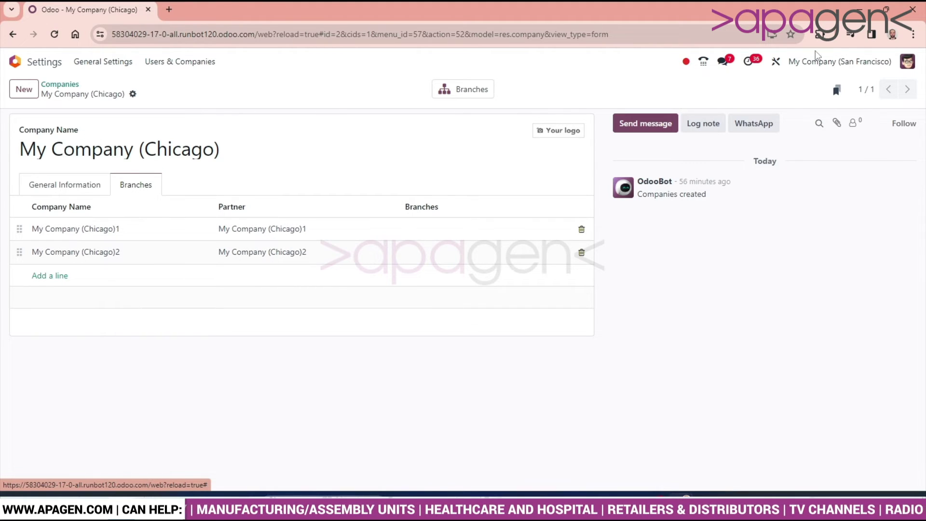
{"action": "left_click", "coordinate": [847, 64]}
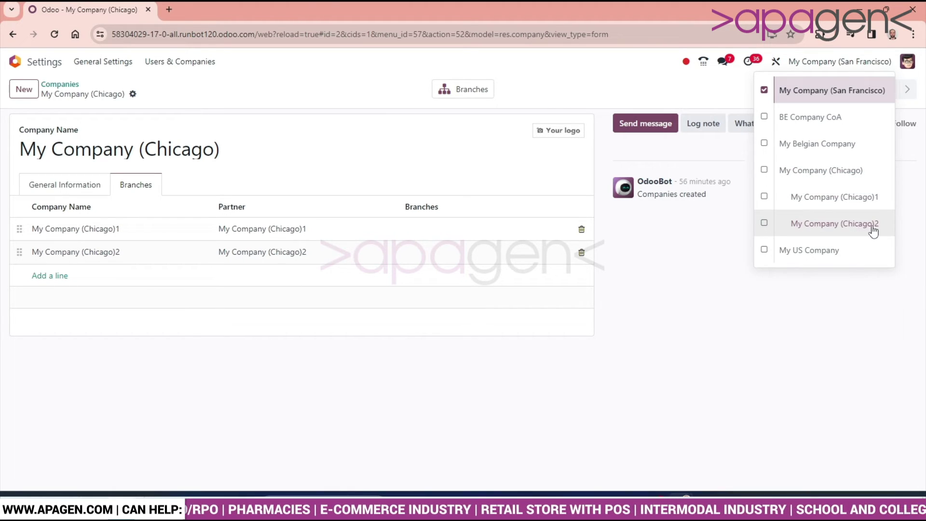
{"action": "left_click", "coordinate": [666, 265]}
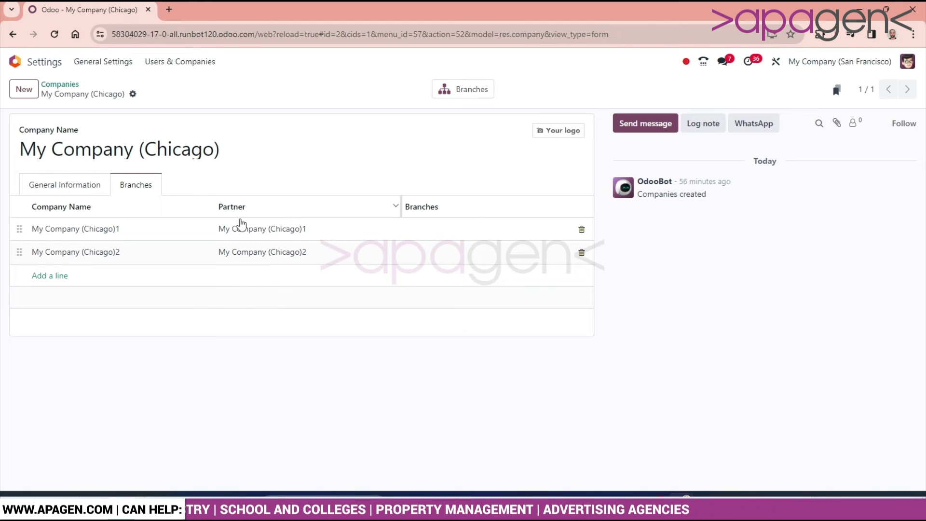
{"action": "left_click", "coordinate": [86, 232]}
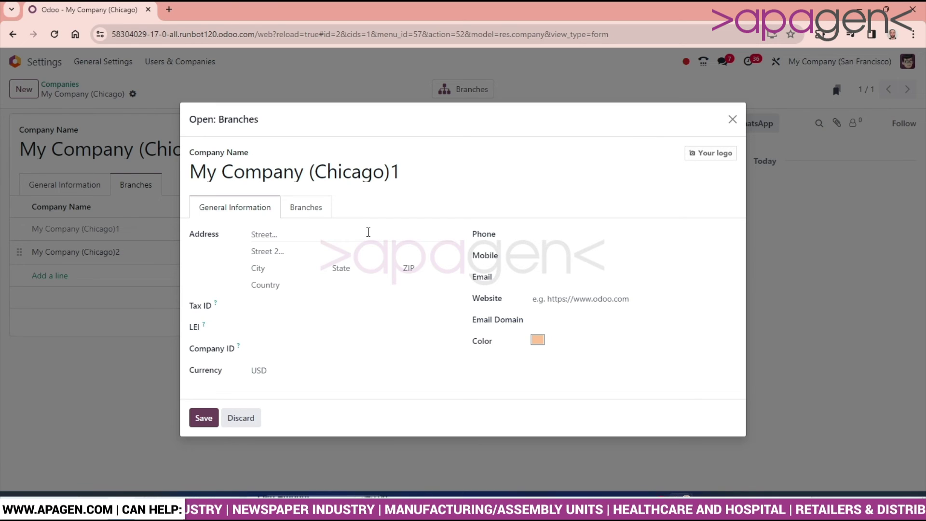
On My Company (Chicago)1's Branches tab, begin a new sub-branch and view its empty branch list.
{"action": "left_click", "coordinate": [305, 207]}
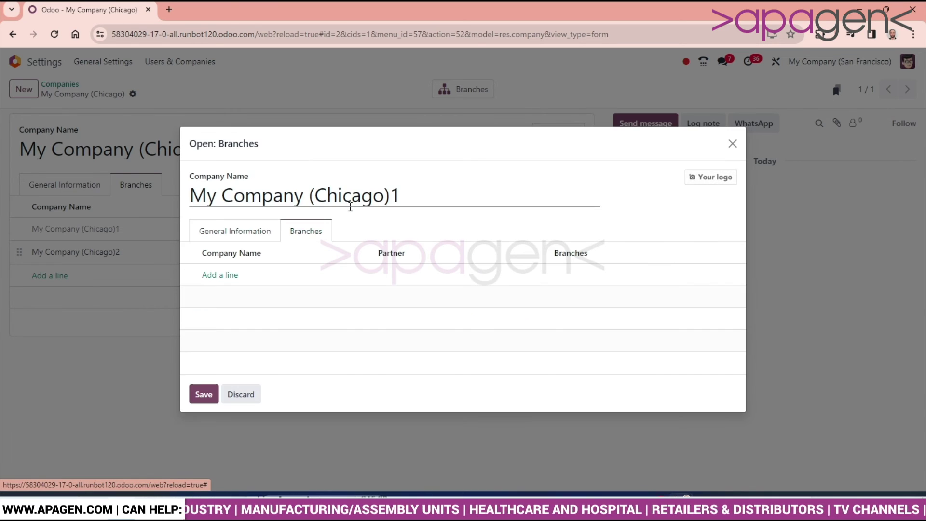
{"action": "left_click", "coordinate": [227, 275]}
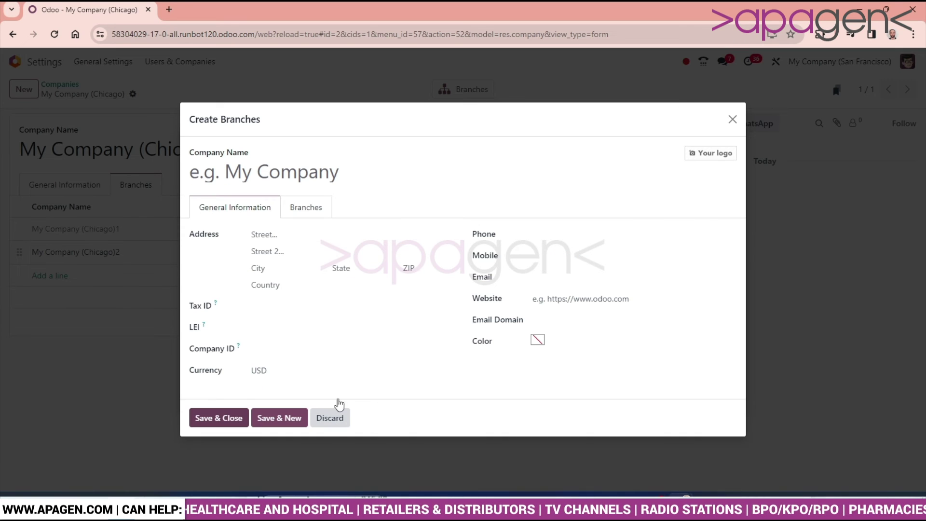
{"action": "left_click", "coordinate": [311, 209]}
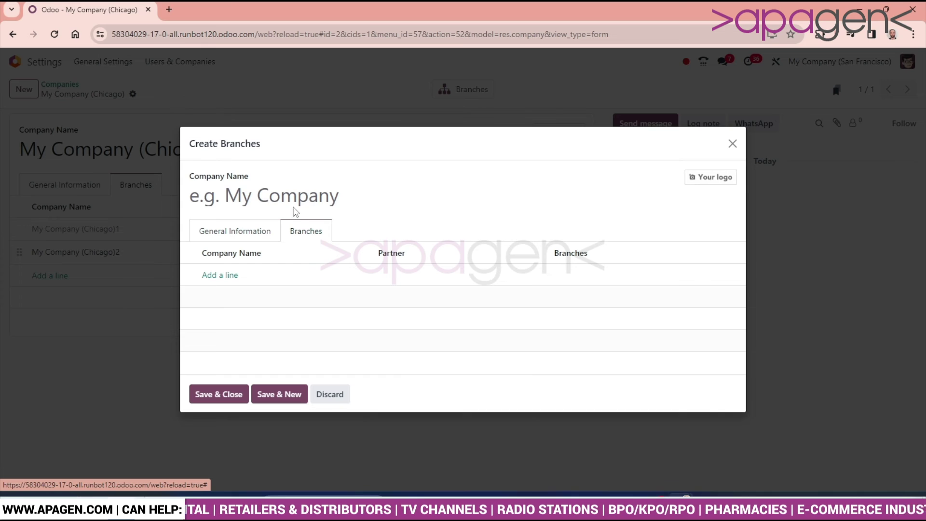